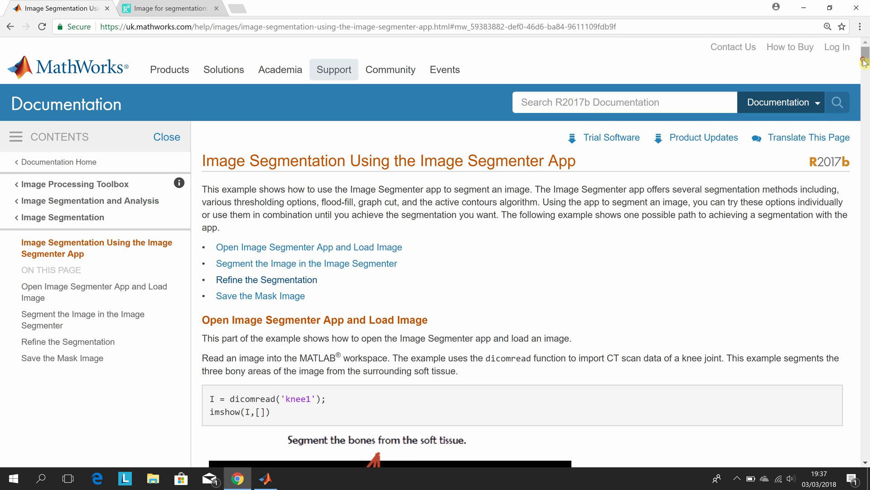
Scroll through the Image Segmenter documentation, then switch to the ResearchGate zebra figure tab
scroll(866, 71, down, 2)
drag(866, 72, 866, 106)
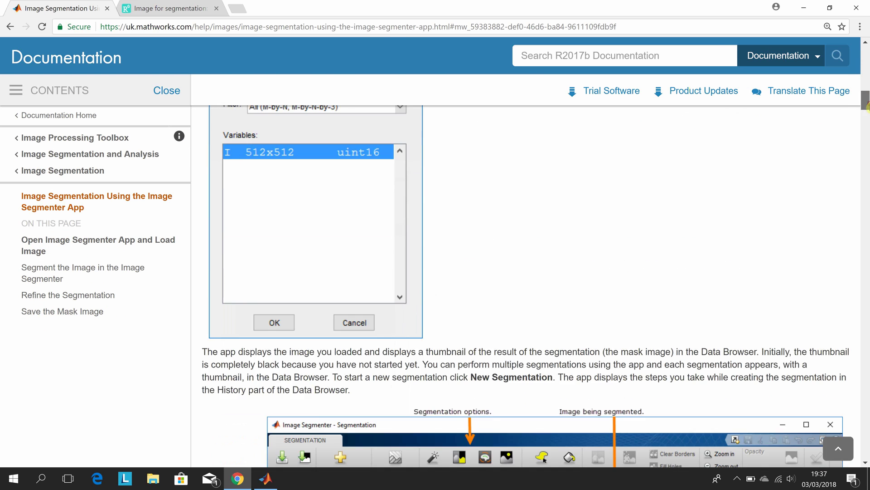
click(161, 13)
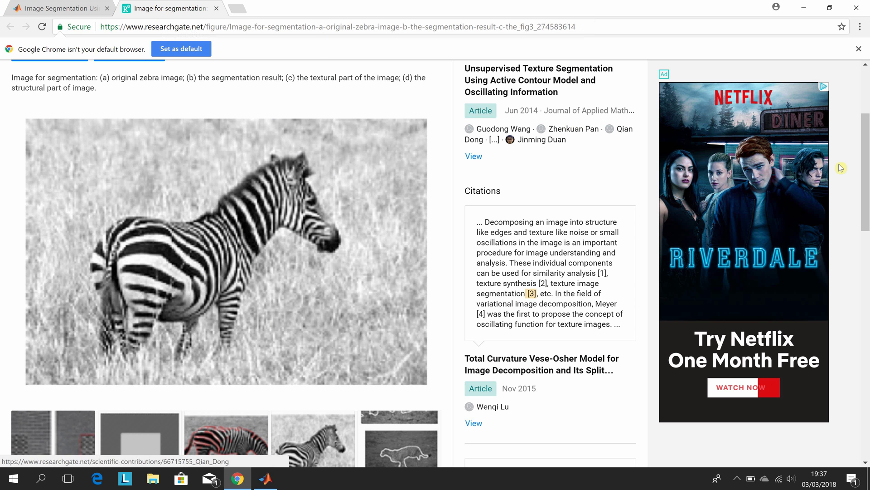
Scroll the ResearchGate page back up and switch to the MATLAB R2017b window
drag(861, 173, 850, 125)
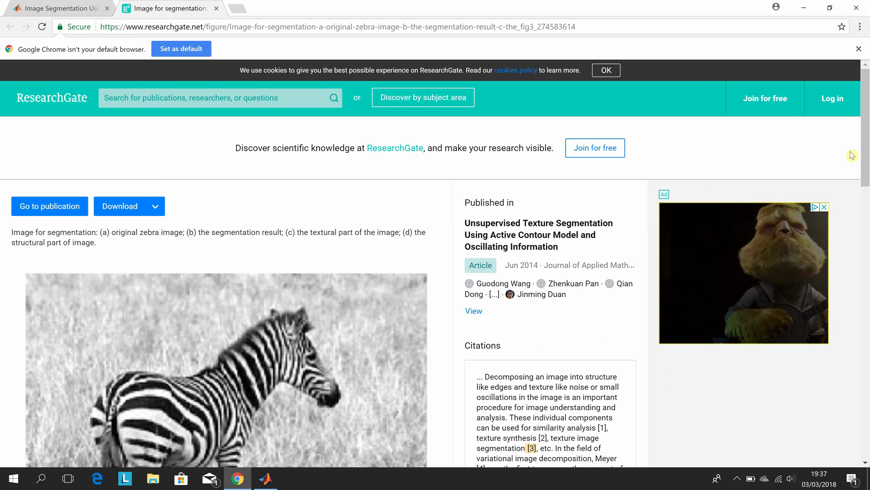
drag(864, 154, 864, 172)
key(alt+Tab)
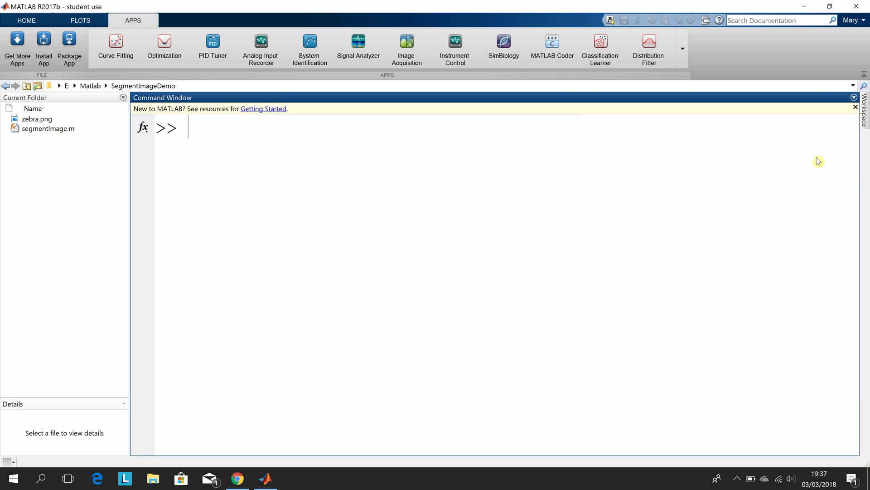
Launch the Image Segmenter app from the Apps gallery and maximize it
click(683, 53)
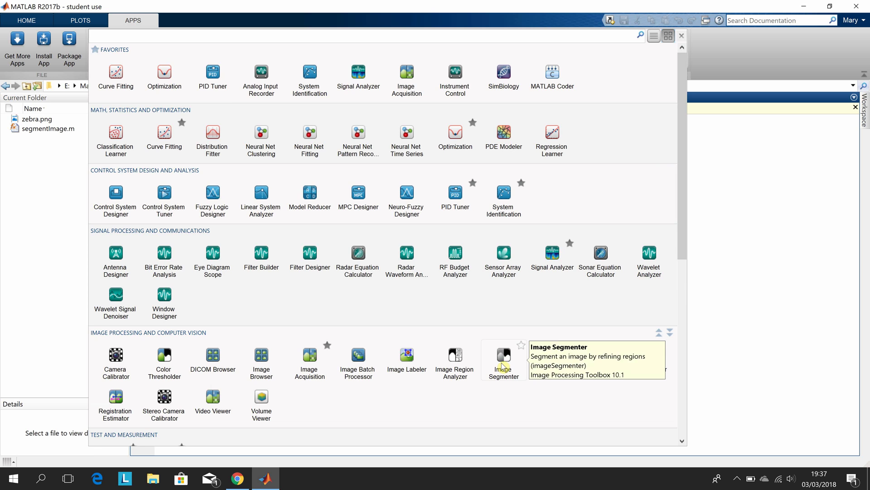
click(502, 363)
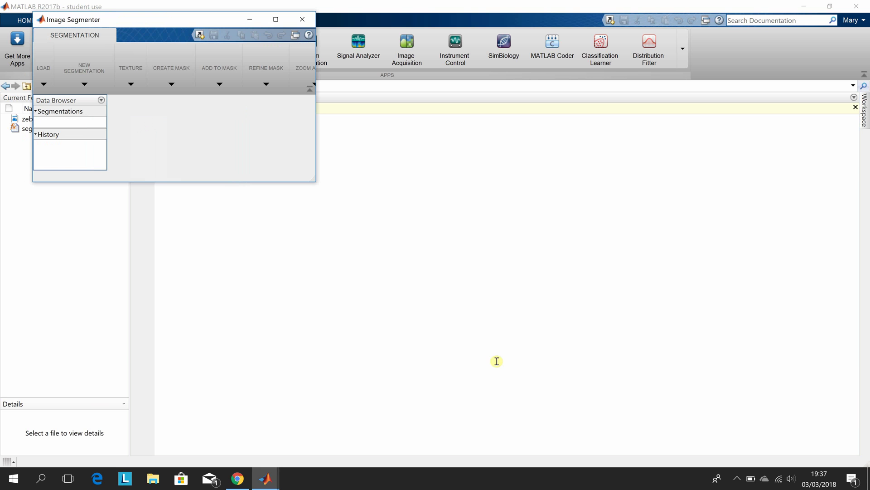
click(275, 20)
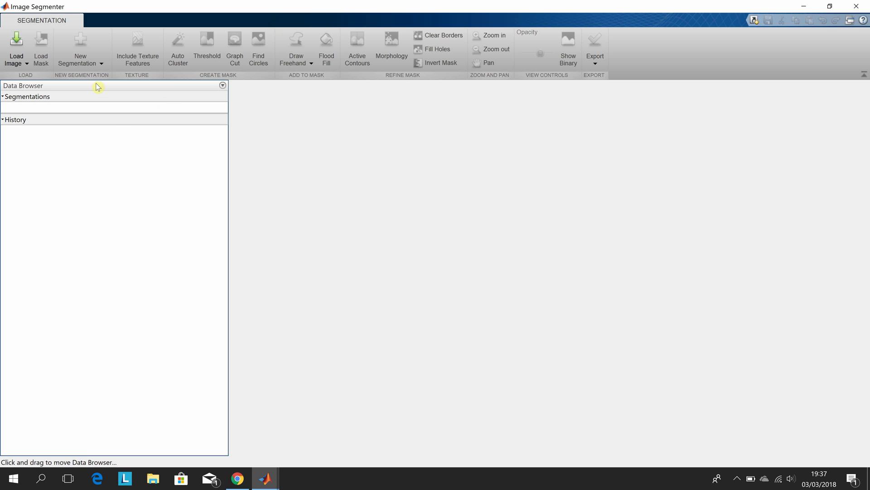
Load zebra.png from the SegmentImageDemo folder into Image Segmenter
click(15, 61)
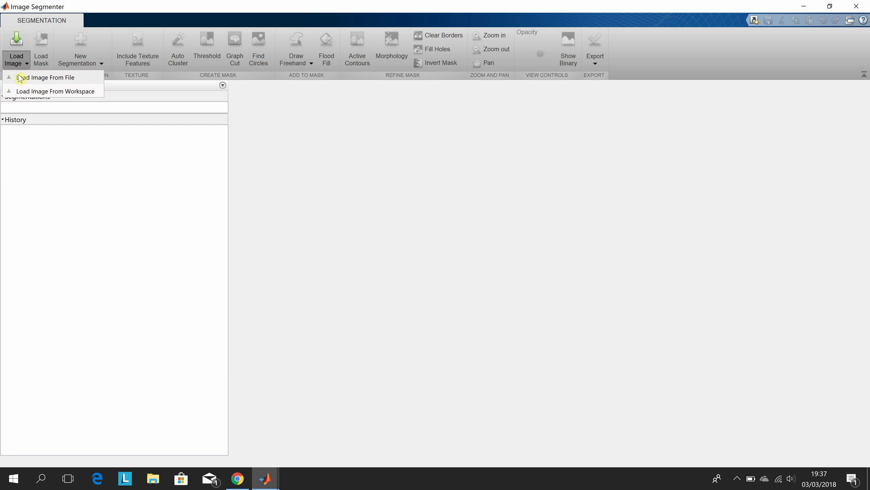
click(20, 78)
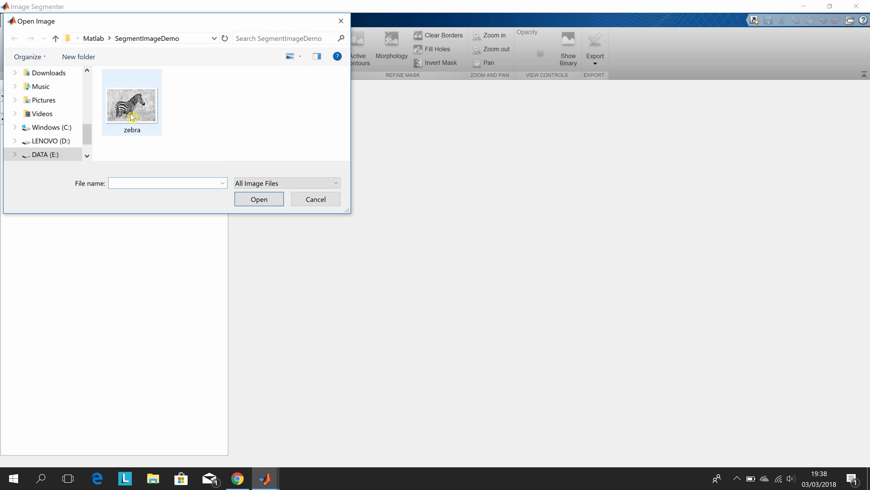
click(132, 117)
click(252, 198)
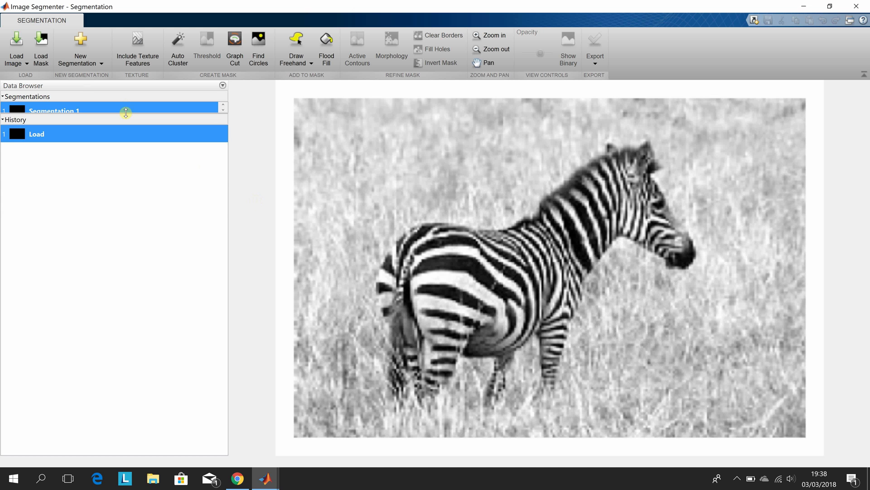
Enlarge the segmentations list and add a new empty Segmentation 2
drag(125, 112, 126, 137)
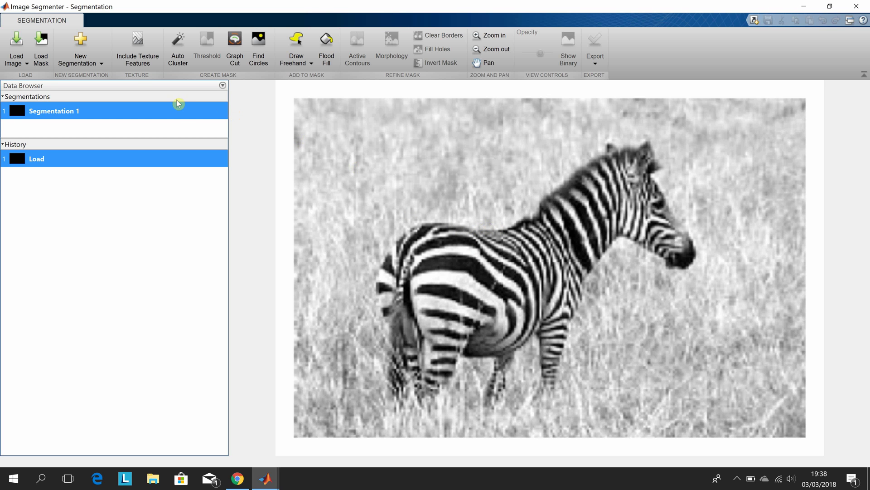
click(79, 65)
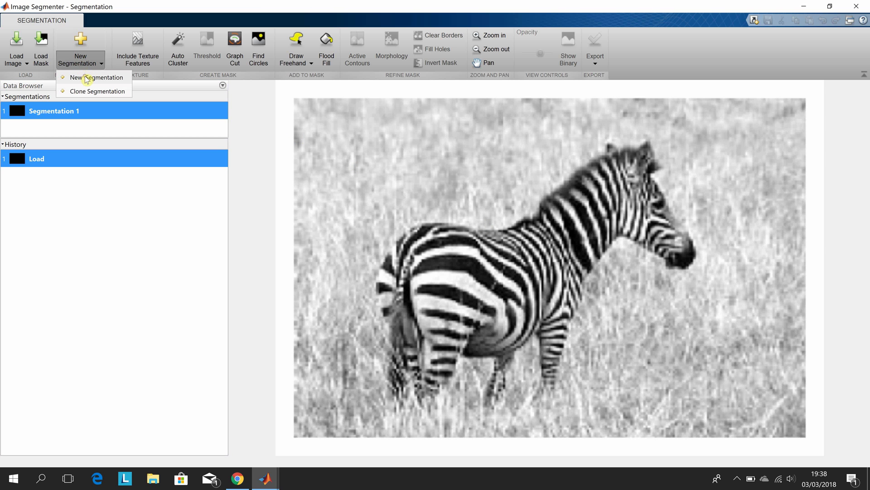
click(86, 78)
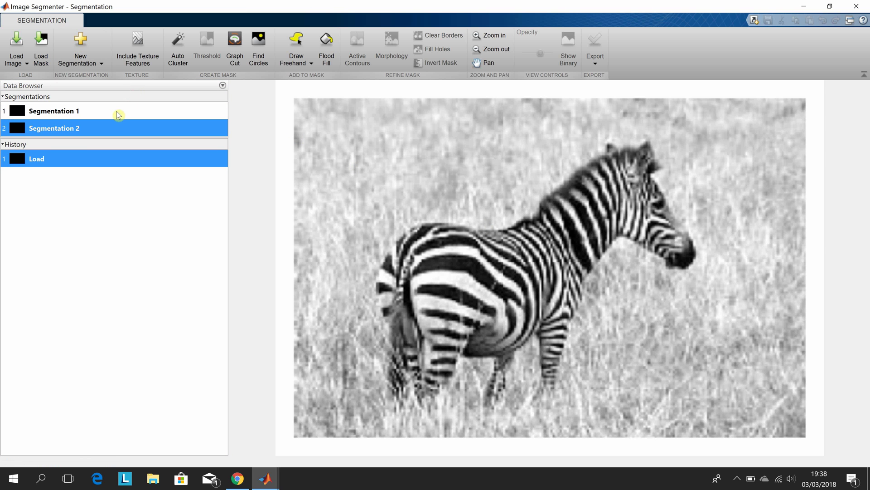
Trace a freehand mask around the zebra's body
click(295, 63)
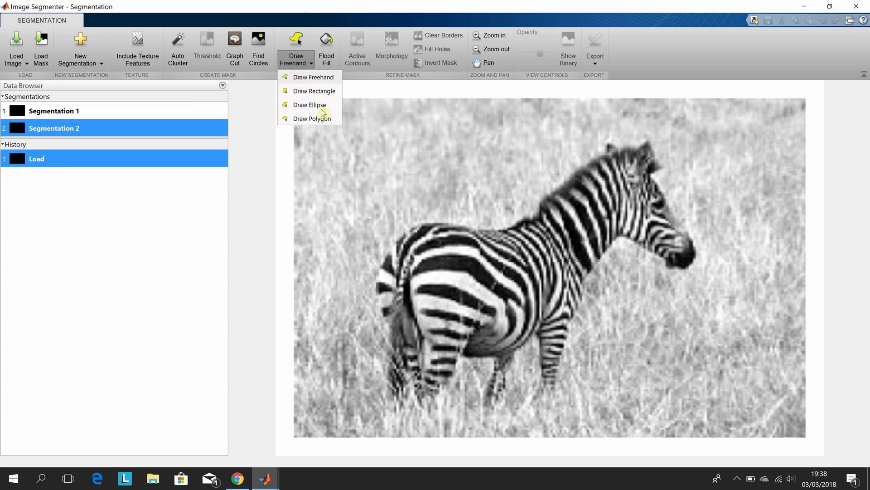
click(320, 108)
mouse_move(425, 231)
mouse_down()
mouse_move(525, 236)
mouse_move(602, 167)
mouse_move(635, 152)
mouse_move(691, 254)
mouse_move(680, 262)
mouse_move(616, 230)
mouse_move(579, 281)
mouse_move(553, 380)
mouse_move(549, 326)
mouse_move(518, 345)
mouse_move(492, 393)
mouse_move(499, 361)
mouse_move(491, 350)
mouse_move(474, 351)
mouse_move(428, 394)
mouse_move(420, 362)
mouse_move(404, 390)
mouse_move(388, 312)
mouse_move(385, 279)
mouse_move(398, 243)
mouse_move(425, 230)
mouse_up()
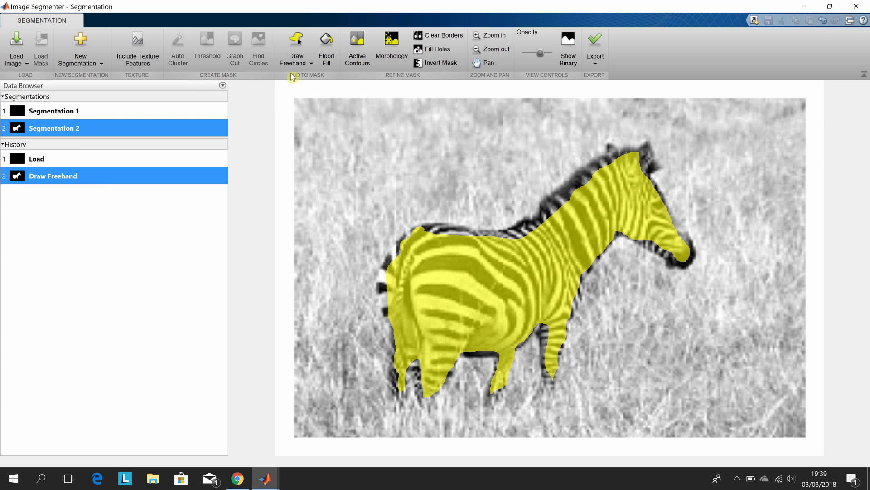
Evolve active contours for 400 iterations, lower opacity, show binary, then close without applying
click(362, 58)
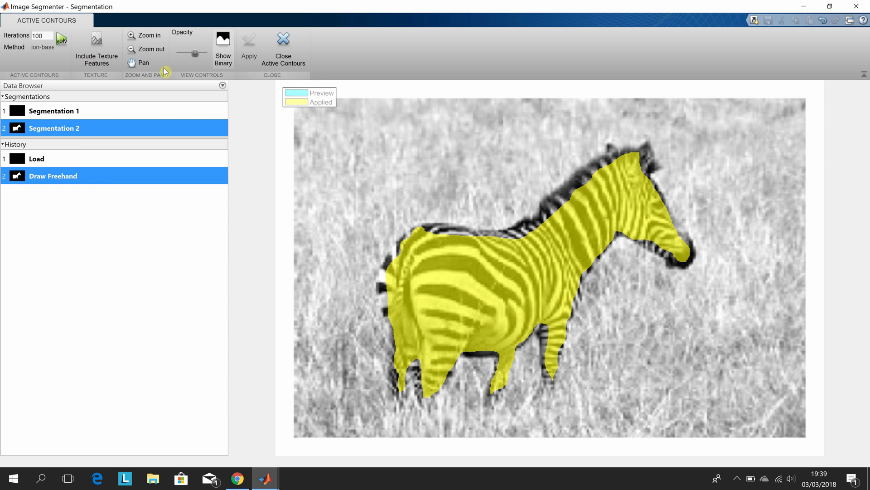
click(44, 36)
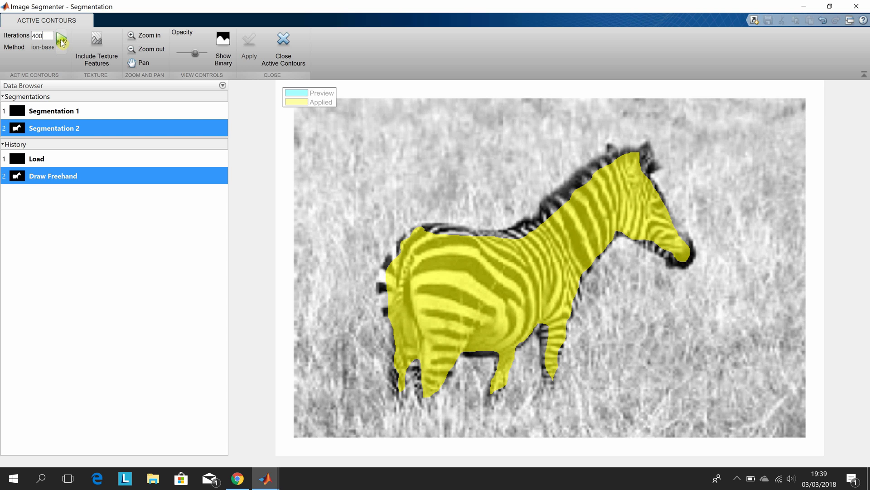
click(61, 40)
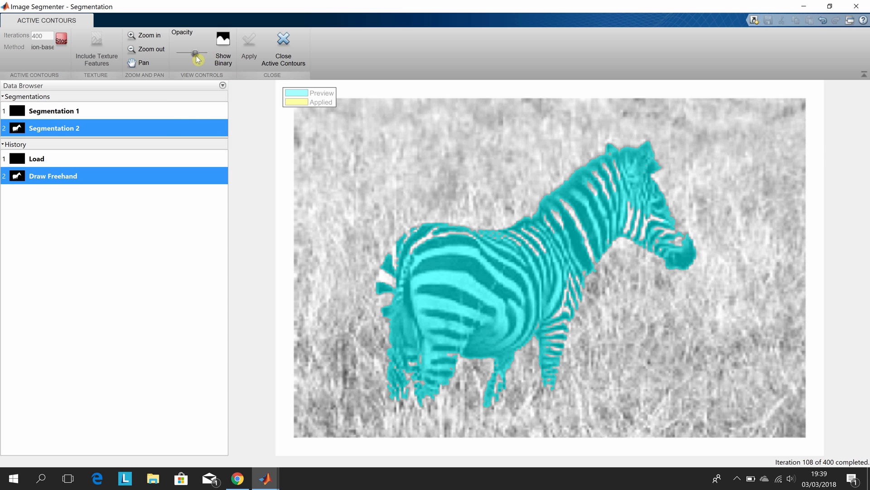
mouse_move(198, 59)
mouse_down()
mouse_move(183, 59)
mouse_move(204, 58)
mouse_move(196, 58)
mouse_up()
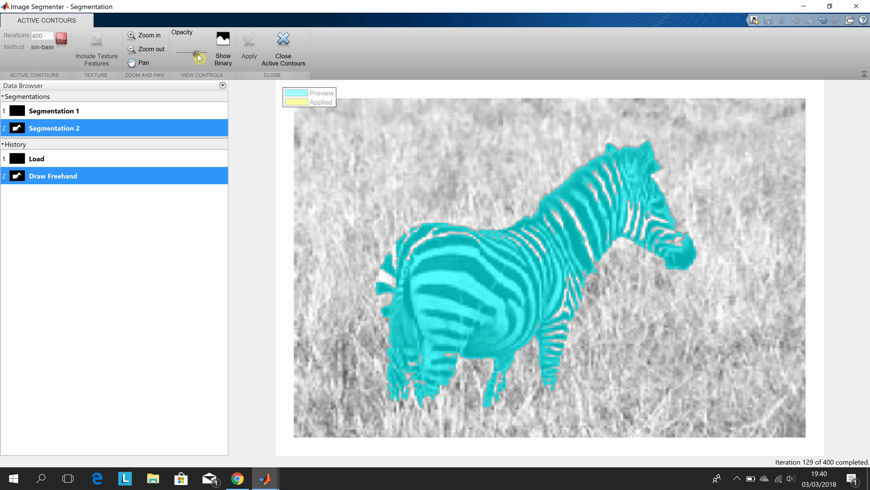
click(228, 50)
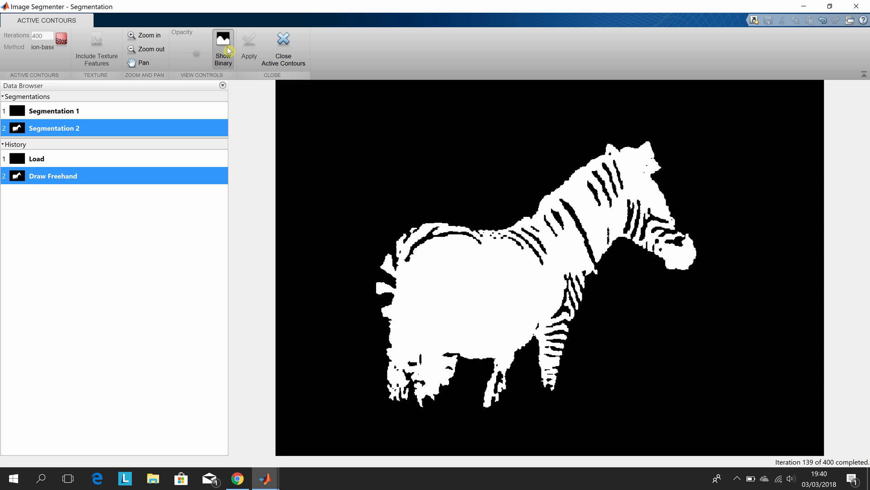
click(286, 39)
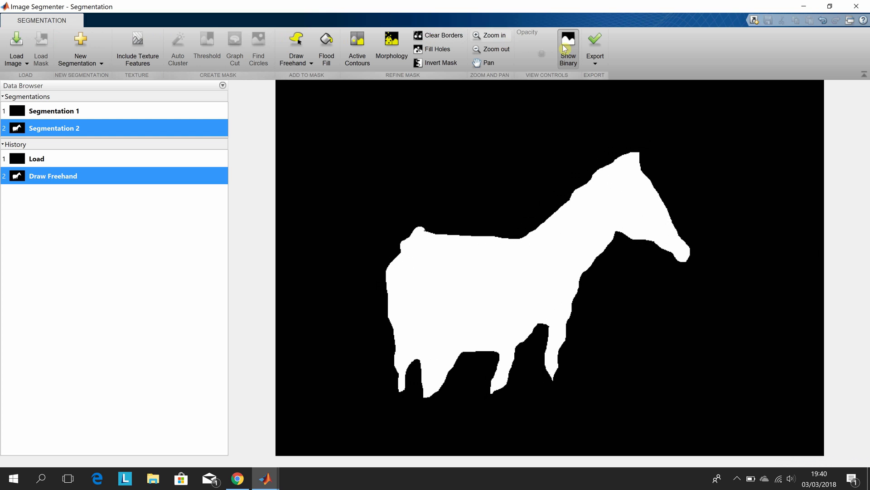
Export BW and maskedImage to the workspace, then generate the segmentImage function
click(594, 59)
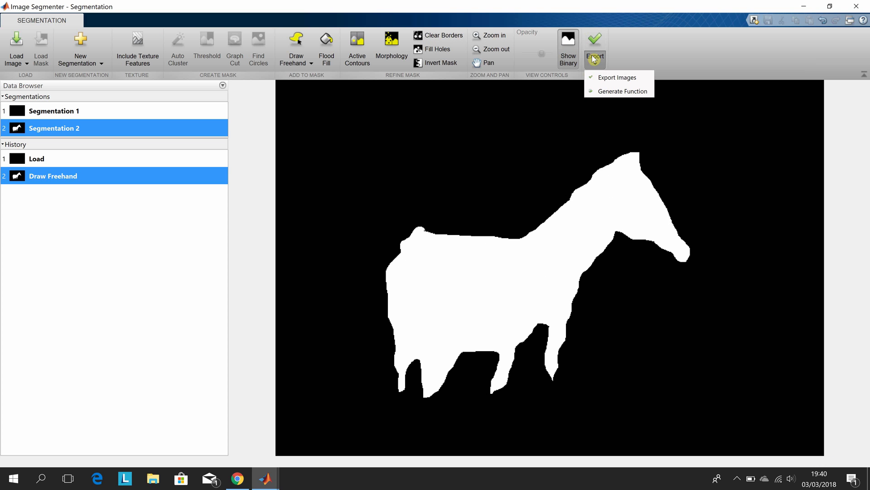
click(605, 78)
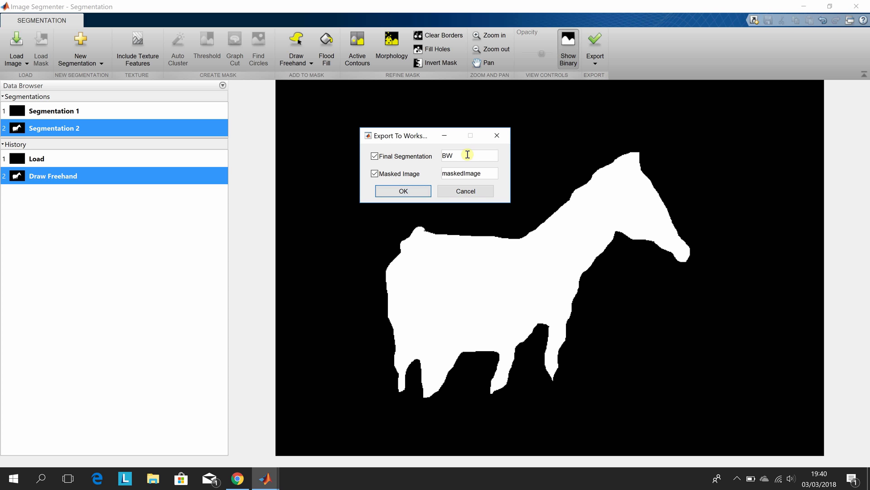
click(417, 191)
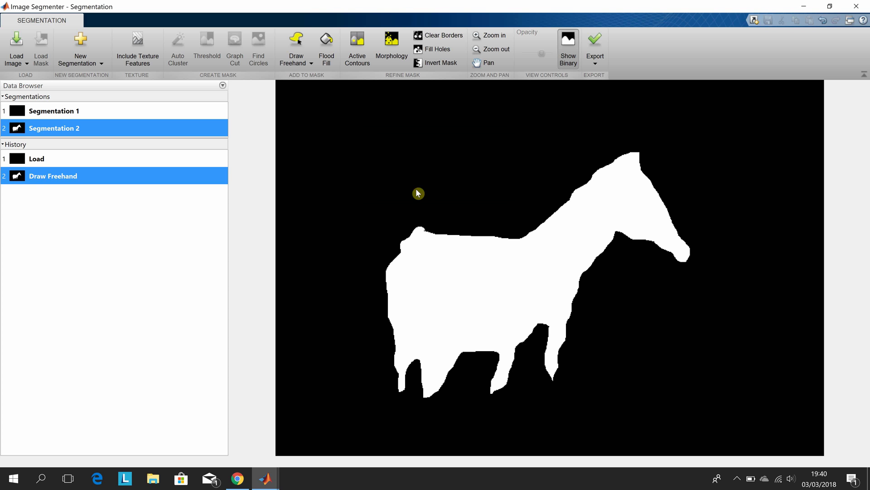
click(592, 66)
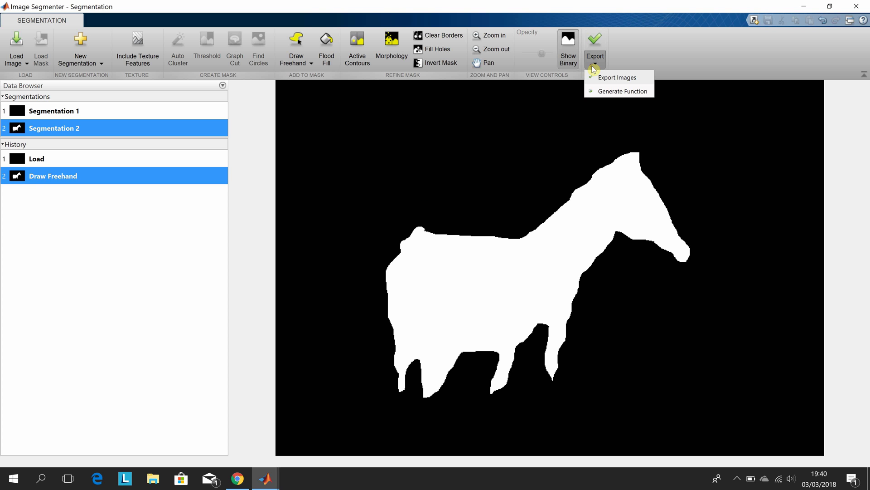
click(600, 91)
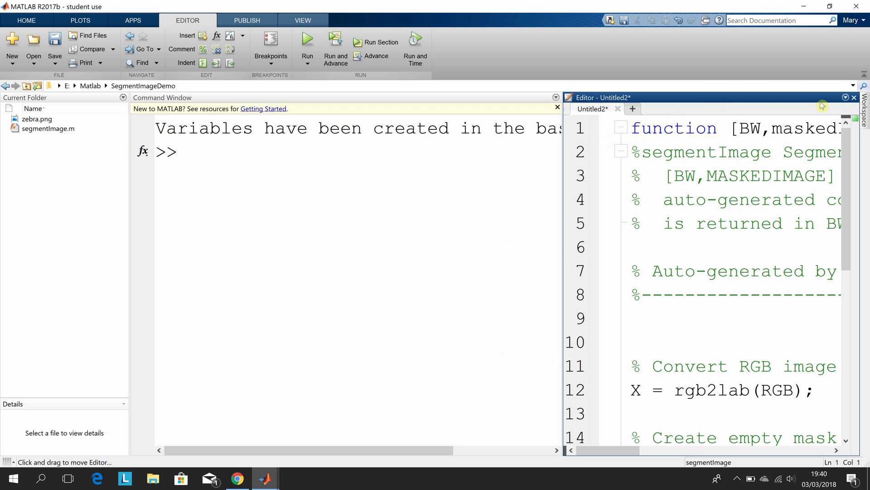
Maximize the Editor, scroll through the generated segmentImage code, then close Untitled2
click(845, 98)
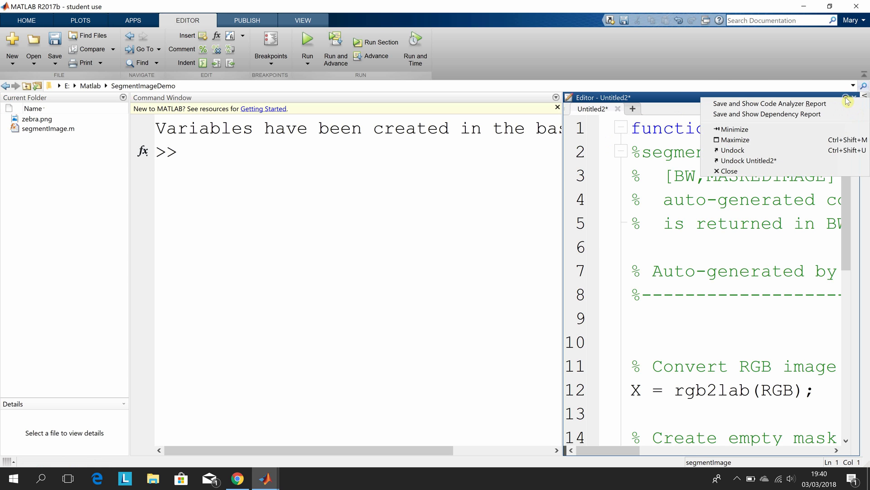
click(811, 144)
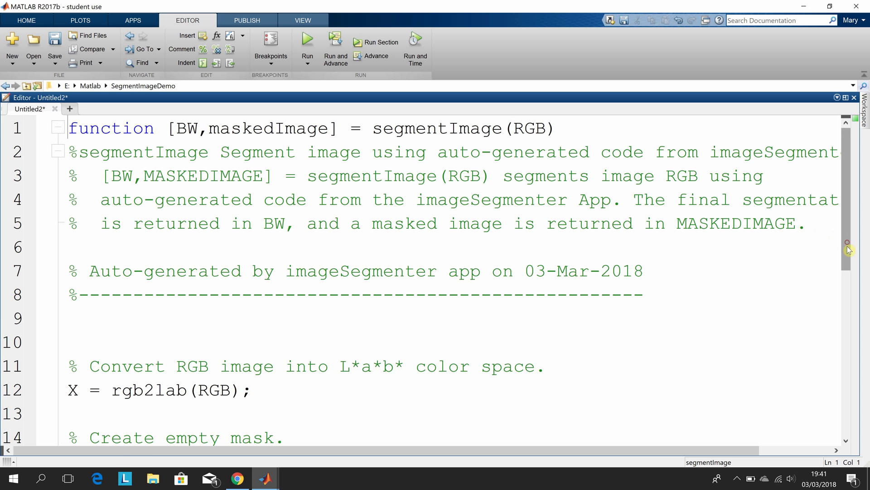
drag(848, 249, 851, 358)
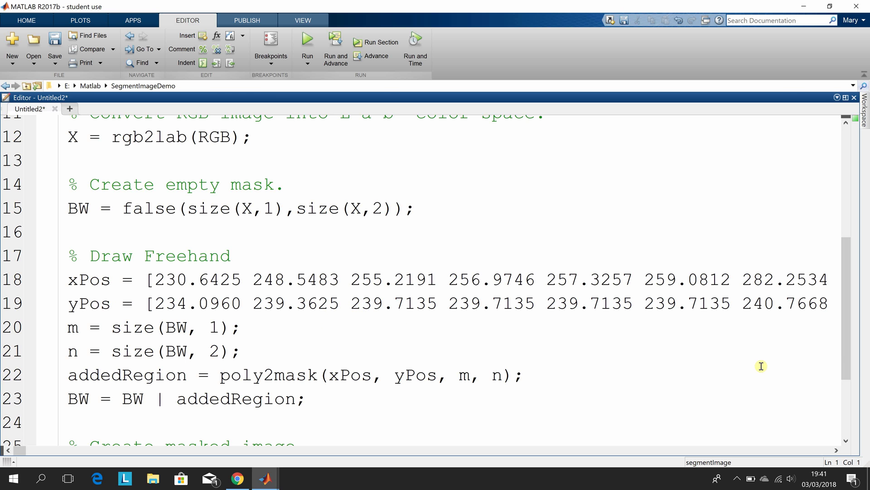
drag(845, 364, 847, 399)
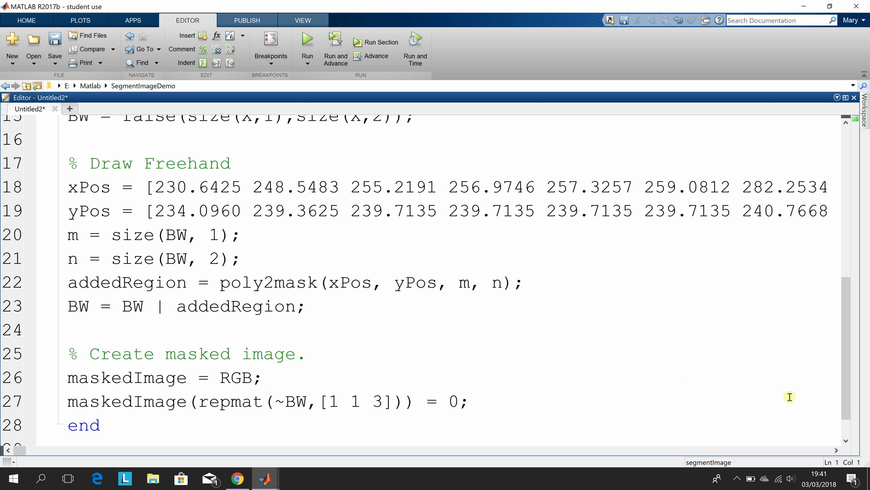
drag(848, 411, 849, 432)
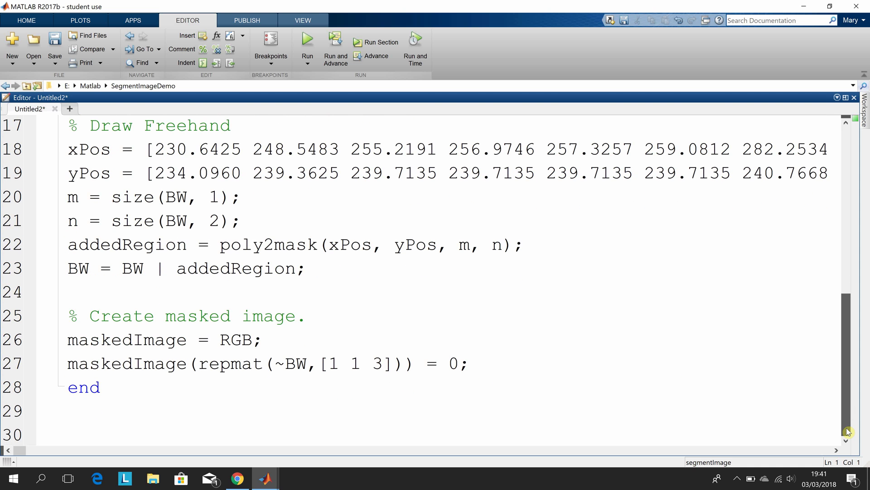
click(855, 98)
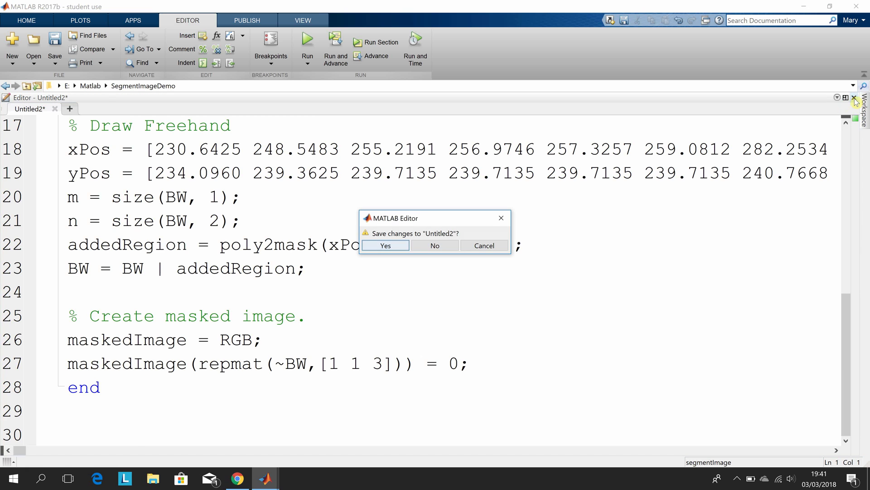
Discard Untitled2 without saving and list workspace variables with whos
click(435, 249)
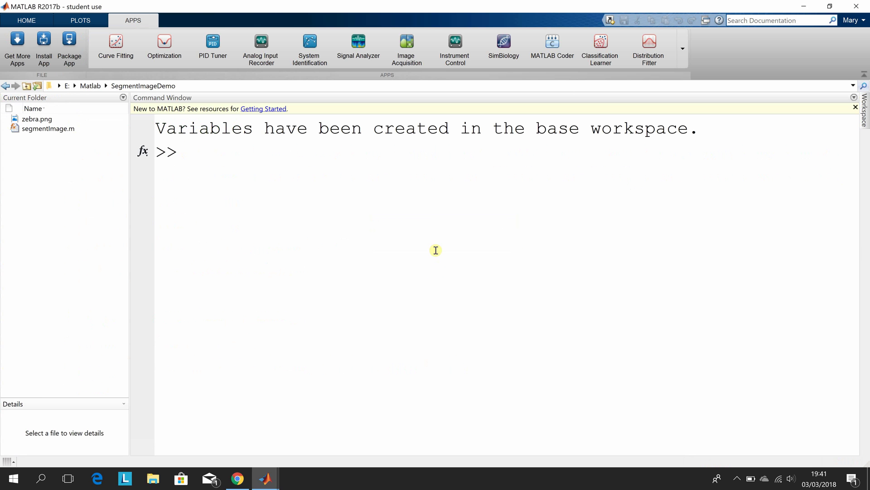
click(263, 167)
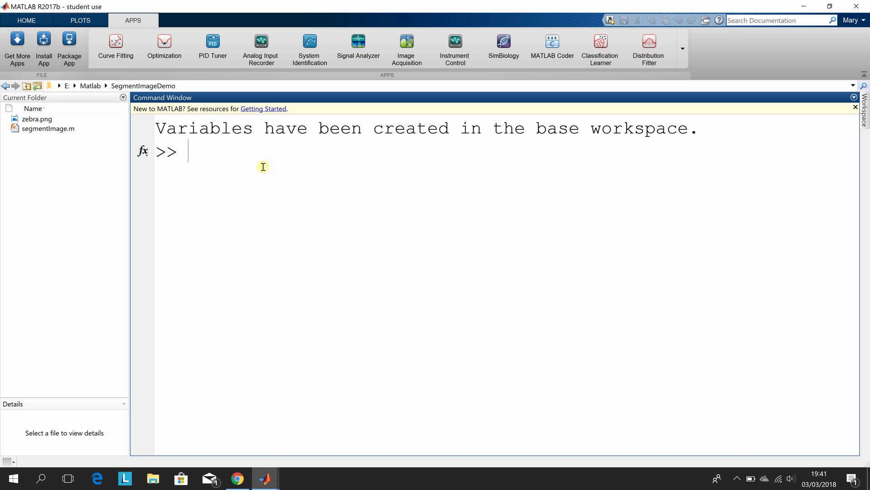
text(whos)
key(Return)
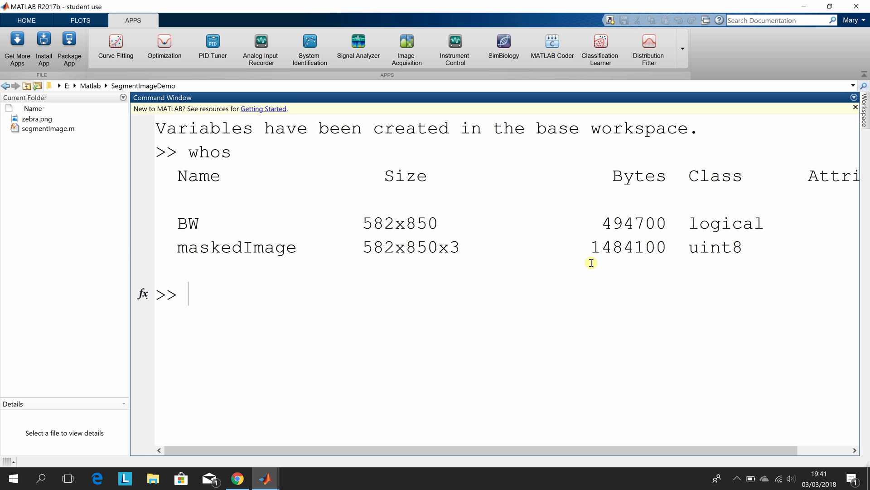
Enter the command figure,imshow(BW) at the prompt
text(im)
key(BackSpace)
key(BackSpace)
text(figure,imsho)
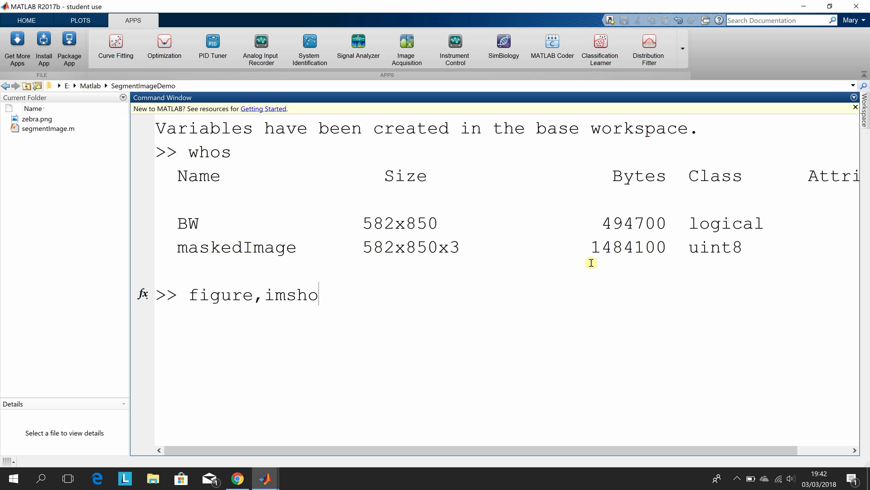
text(w(BW))
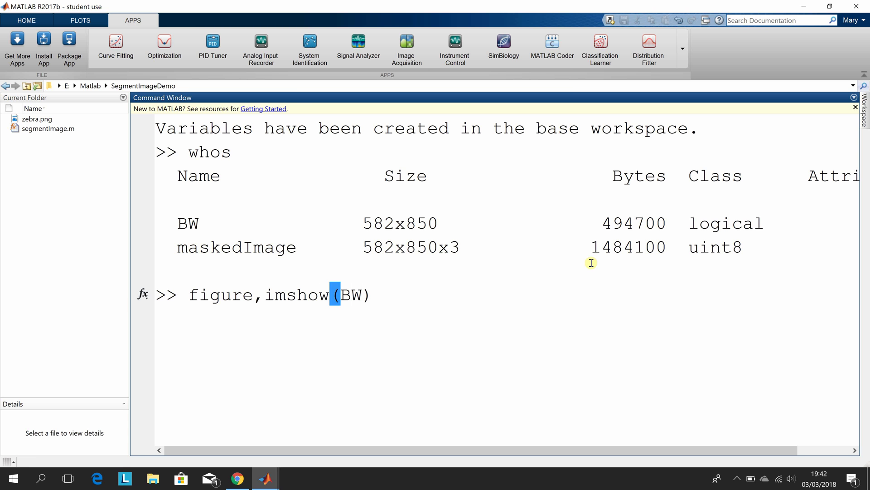
Display the BW mask in Figure 1 and move it to the upper left
key(Return)
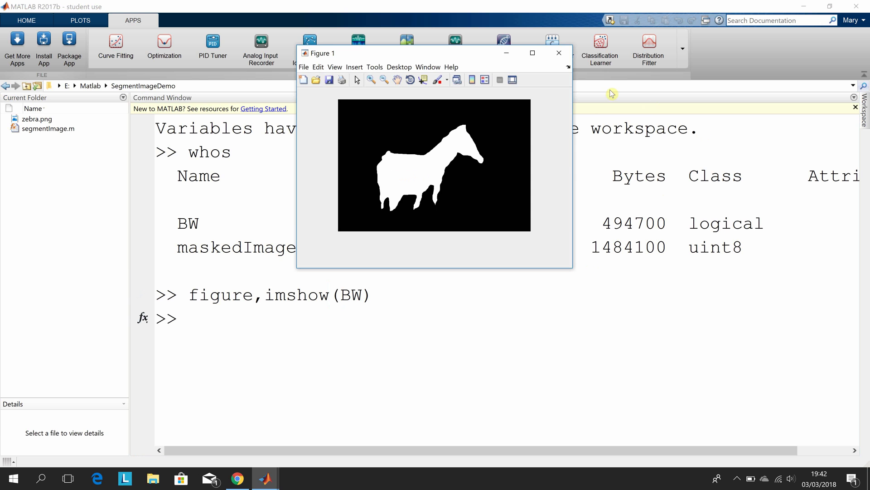
drag(392, 60, 194, 24)
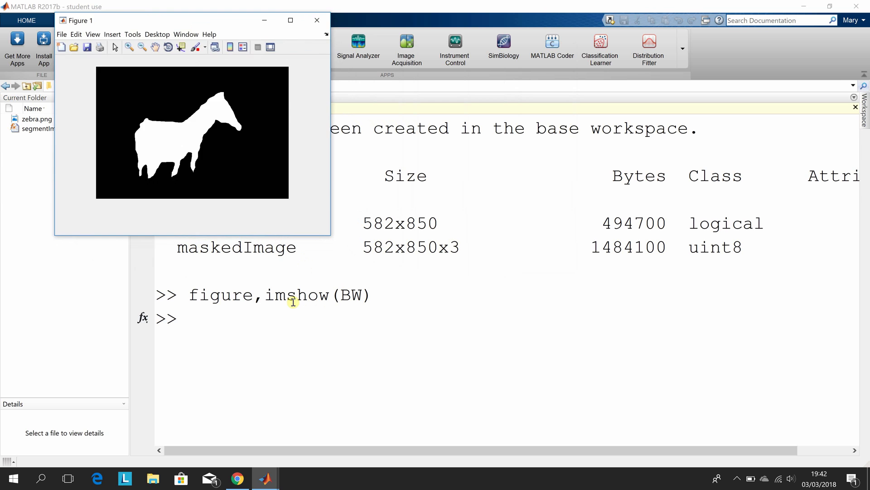
click(293, 303)
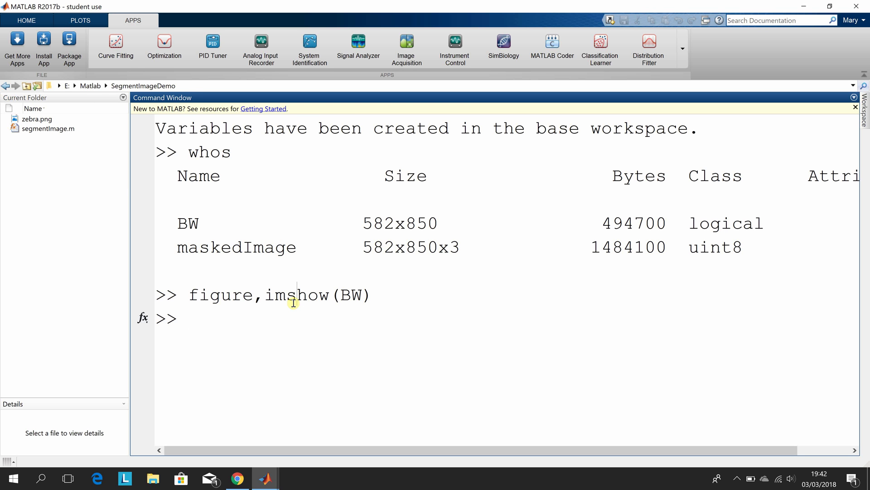
text(22)
key(BackSpace)
key(BackSpace)
Edit the recalled command to figure,imshow(maskedImage) and display the masked zebra in a second figure
key(Up)
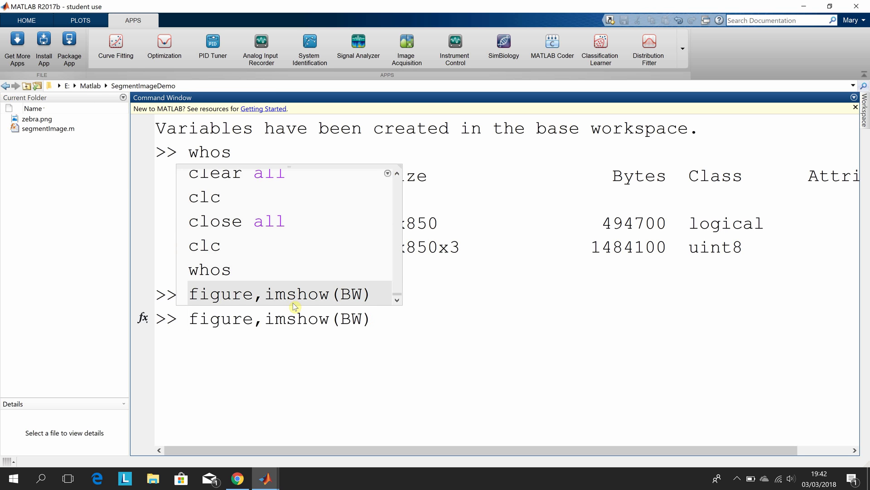
triple_click(360, 319)
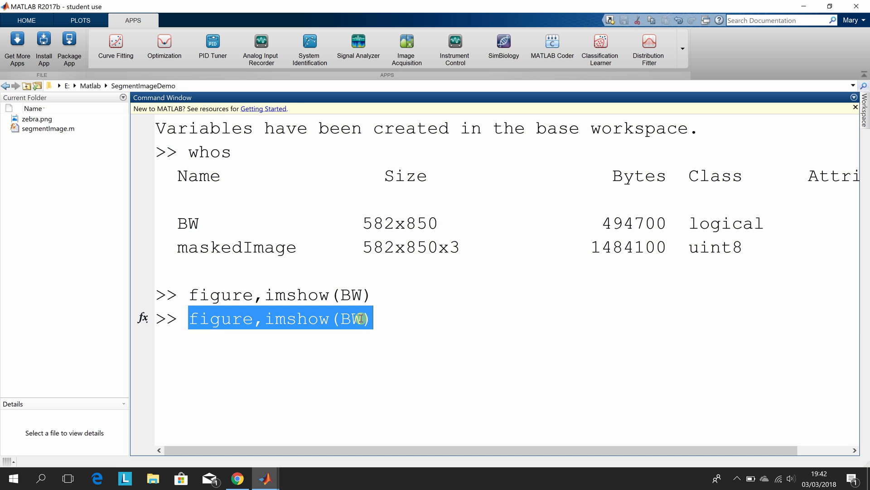
key(Home)
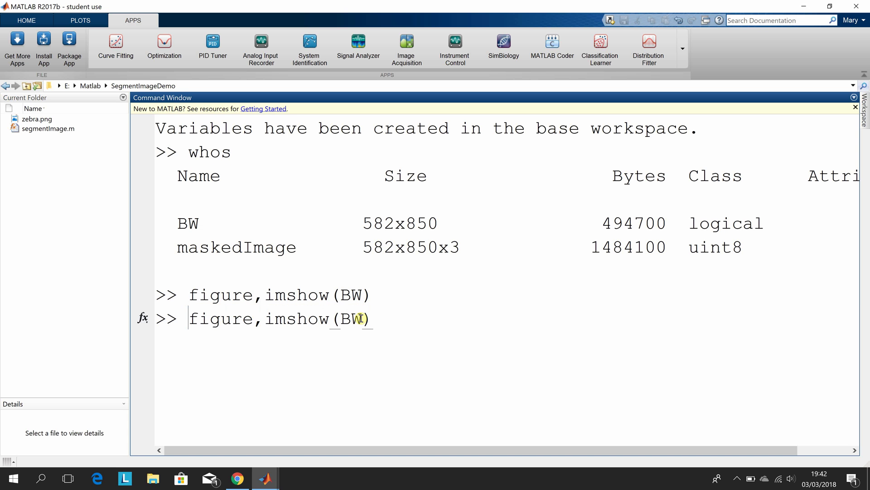
key(Right)
key(Right)
key(Right)
key(Right)
key(Right)
key(Right)
key(Right)
key(Right)
key(Right)
key(Right)
key(Right)
key(Right)
key(Right)
key(Right)
key(Right)
key(Right)
key(Left)
key(BackSpace)
key(BackSpace)
text(masked)
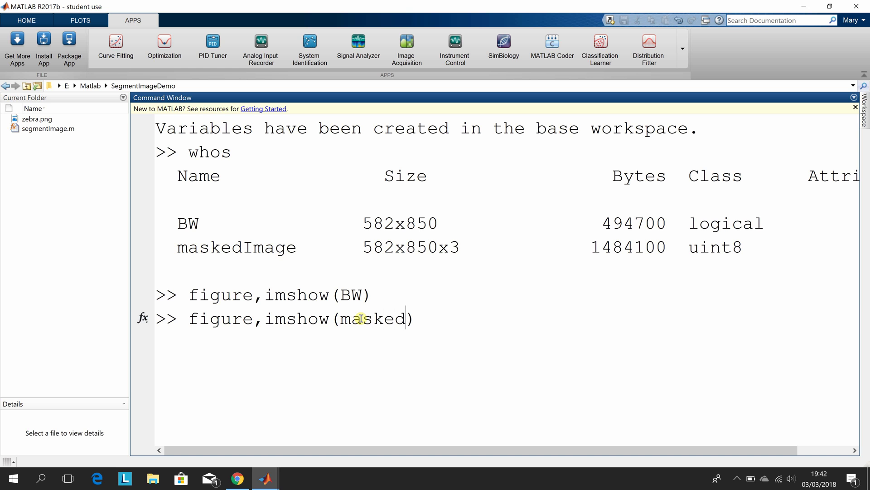
text(Image)
key(Right)
key(Return)
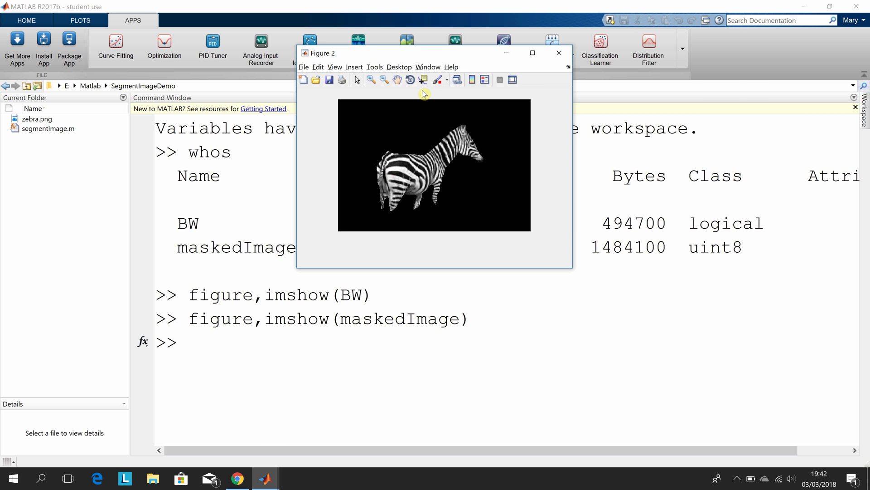
key(alt+Tab)
key(alt+Tab)
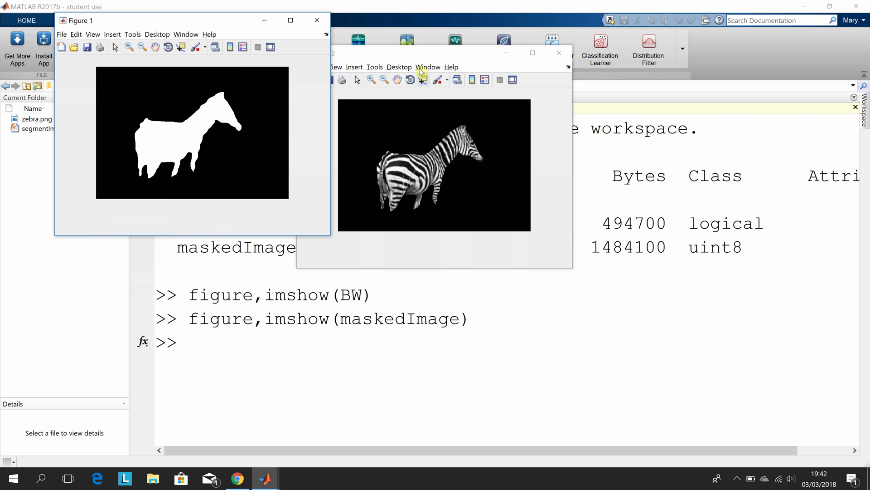
Move Figure 2 beside Figure 1 and cycle back to the Image Segmenter window
drag(434, 52, 478, 33)
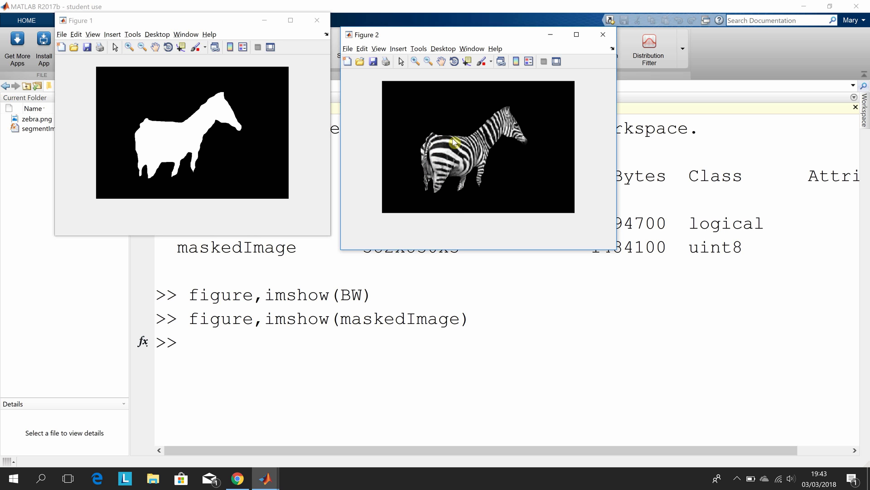
key(alt+Tab)
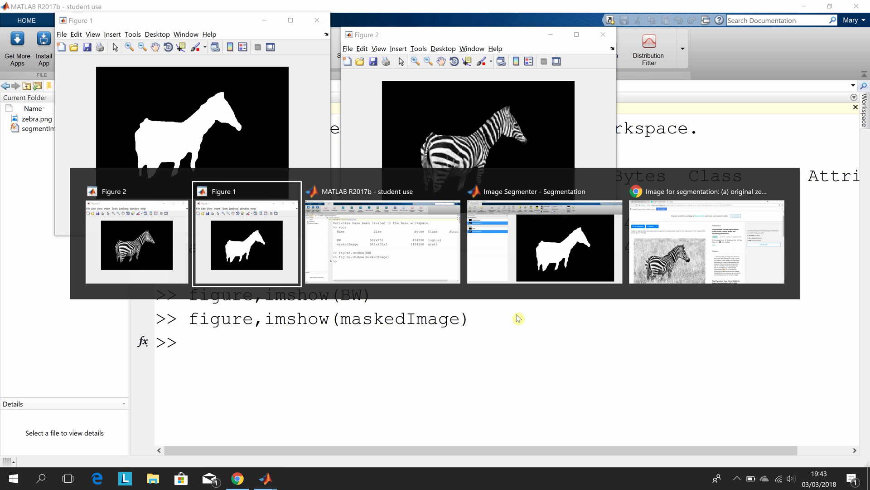
Include texture features in the zebra segmentation, applying the 28 Gabor filters
key(alt+Tab)
key(alt+Tab)
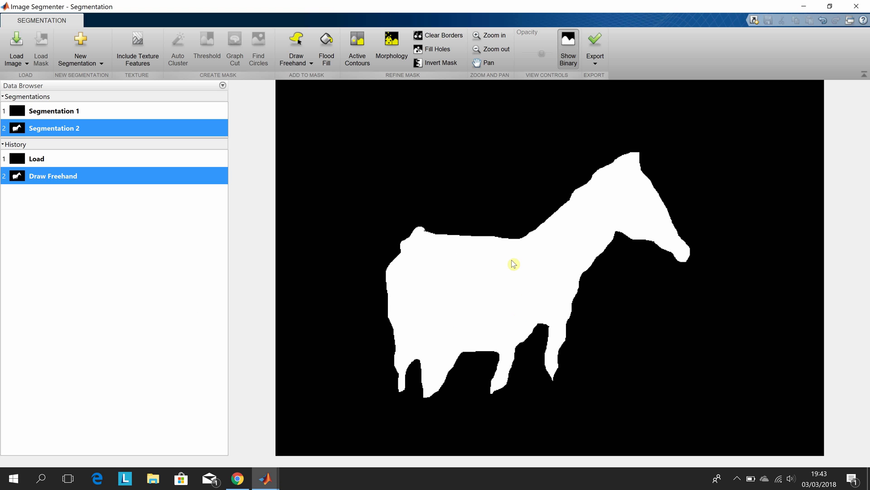
click(142, 59)
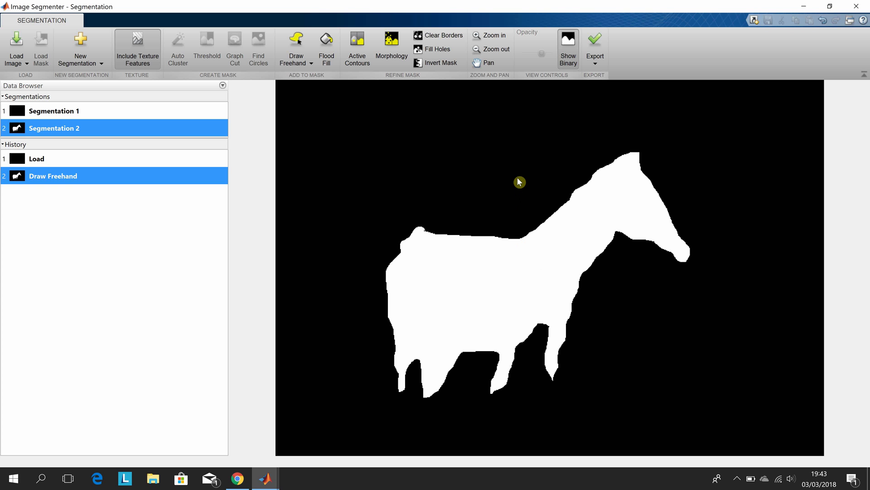
Check the binary mask view, then export the images to the workspace as BW1 and maskedImage1
click(573, 55)
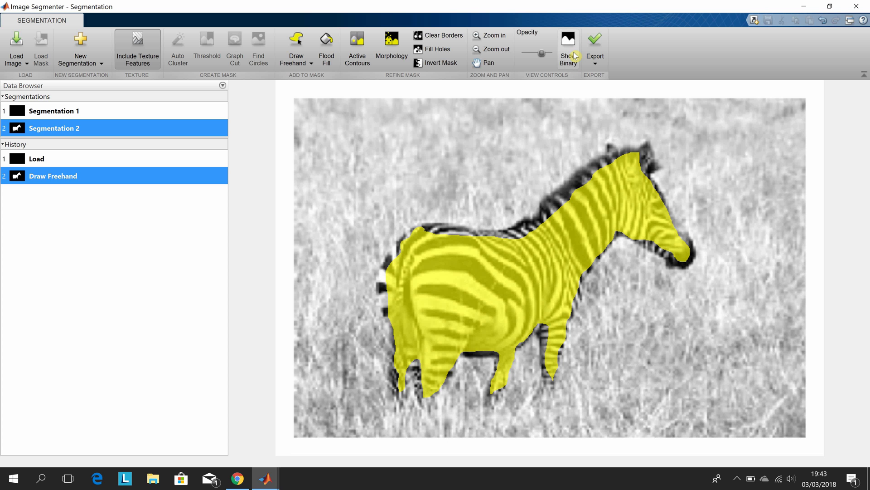
click(573, 54)
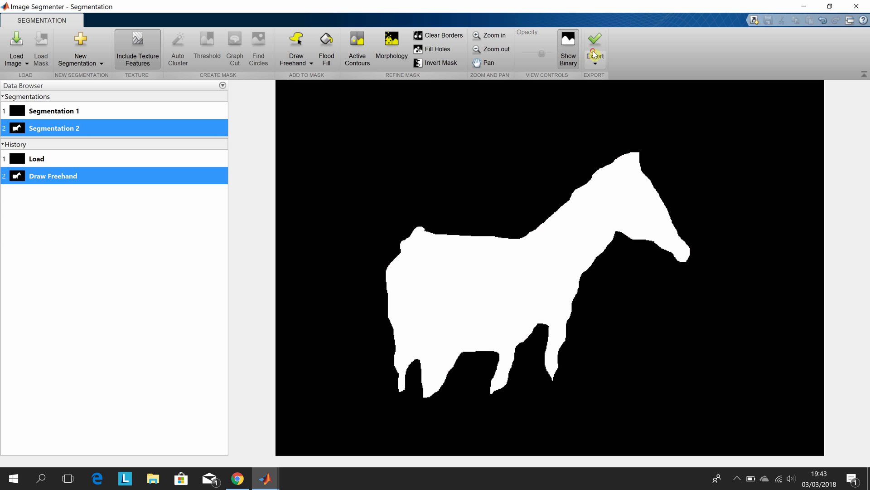
click(594, 53)
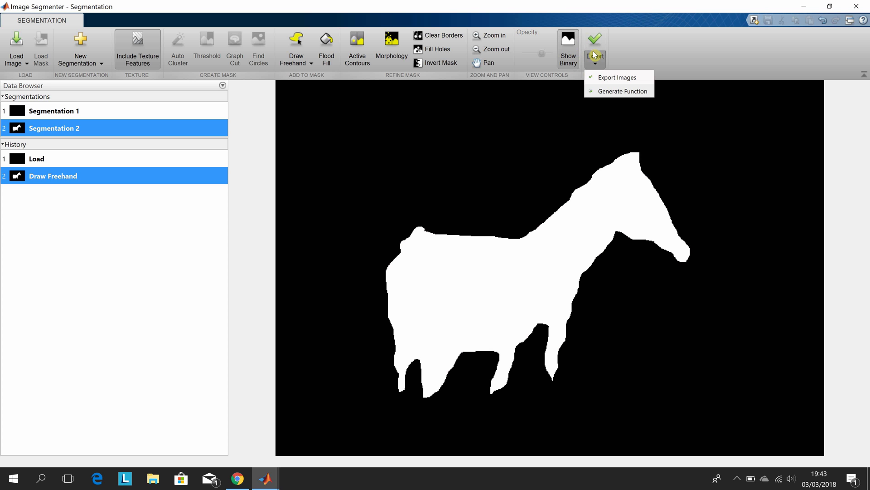
click(601, 77)
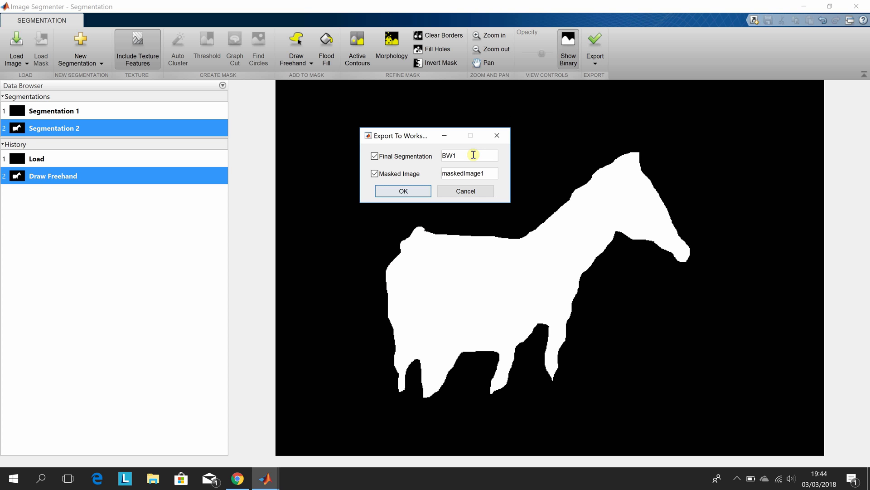
click(416, 191)
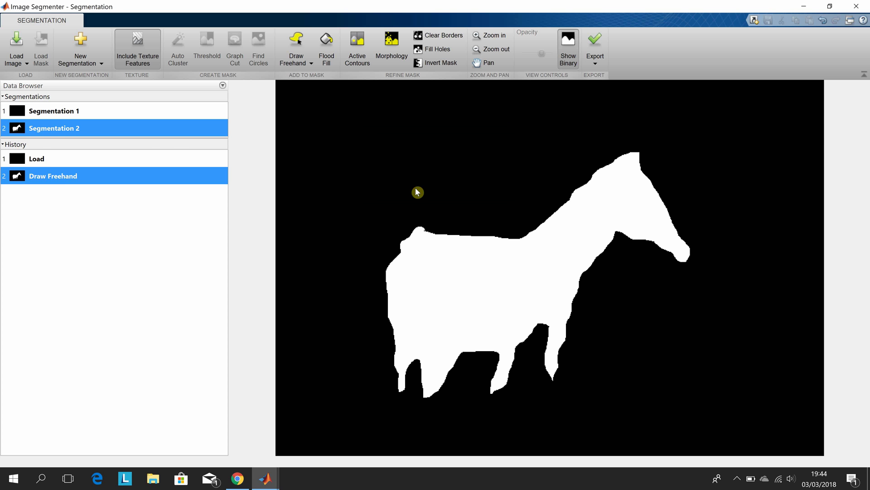
Edit the recalled figure,imshow(BW) command to show BW1 in a new figure
key(alt+Tab)
key(alt+Tab)
key(alt+Tab)
key(alt+Tab)
key(alt+Tab)
key(alt+Tab)
key(alt+Tab)
key(alt+Tab)
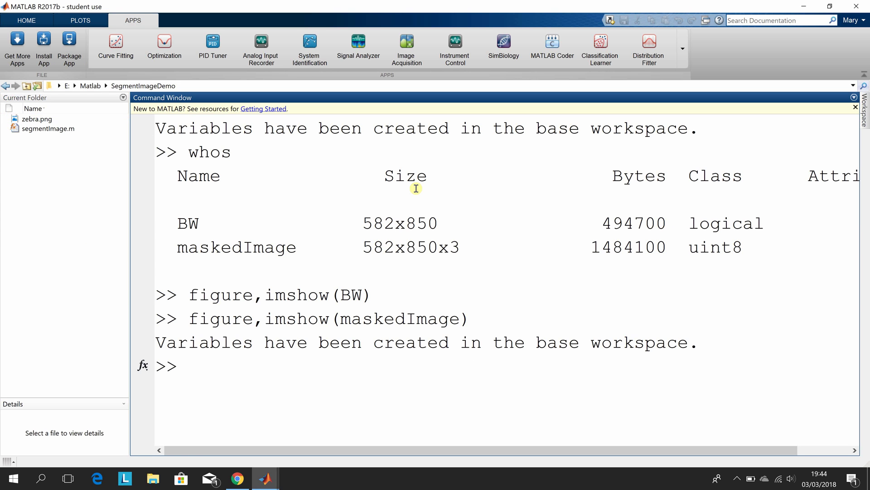
key(Up)
key(Up)
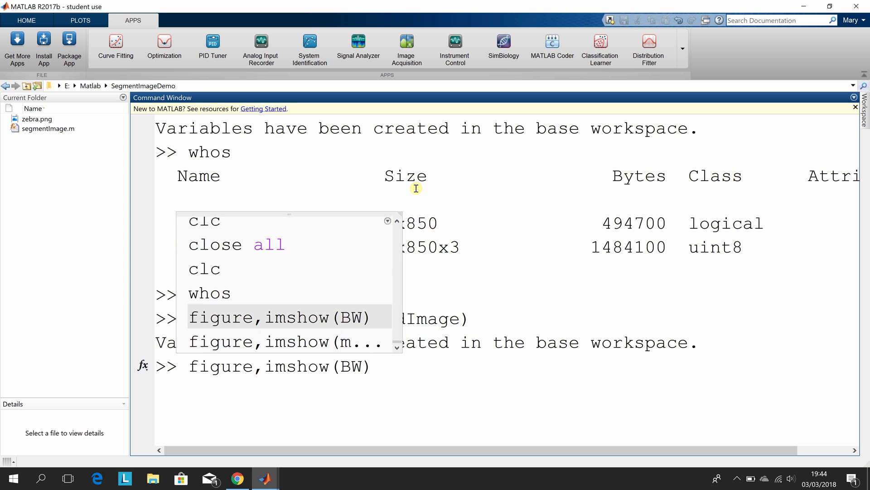
key(Left)
text(1)
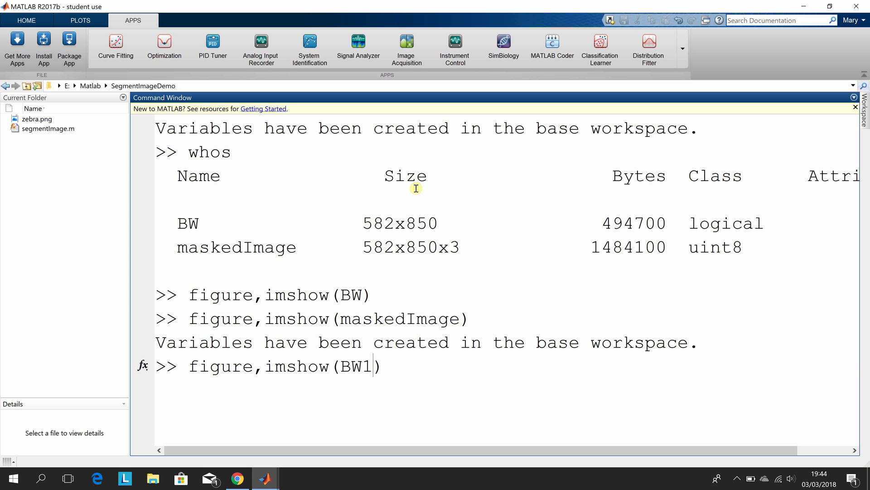
key(End)
key(Return)
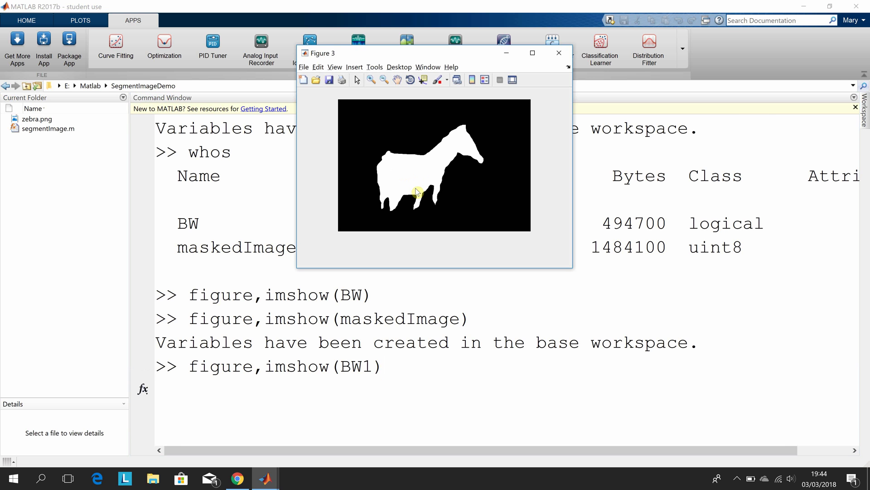
Show maskedImage1 in a new figure and move Figure 4 to the lower right
key(alt+Tab)
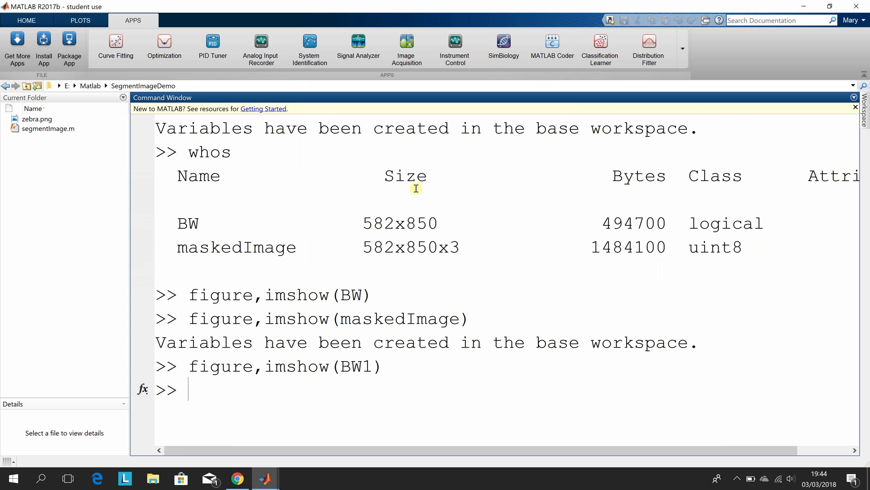
key(Up)
key(Up)
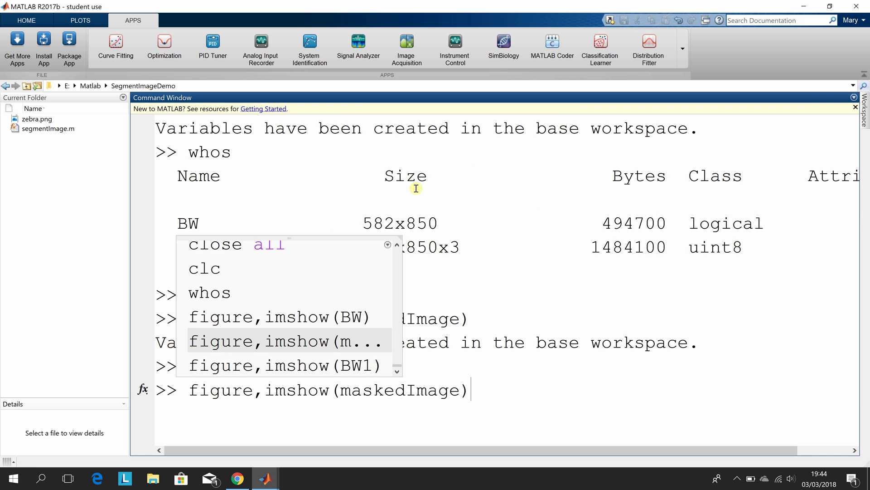
key(Left)
text(1)
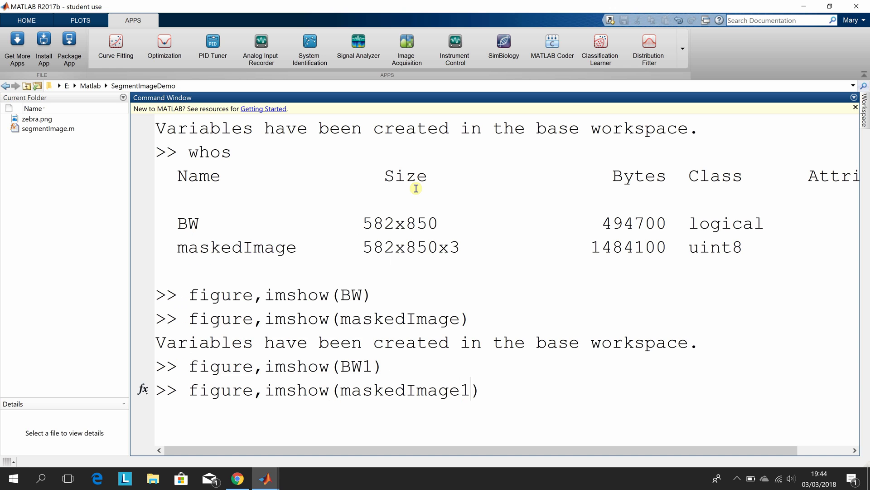
key(Right)
key(Return)
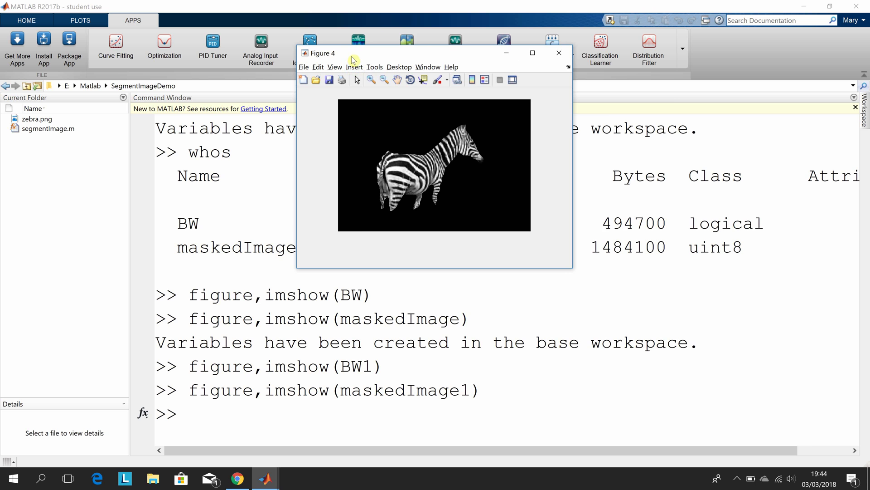
drag(353, 59, 584, 250)
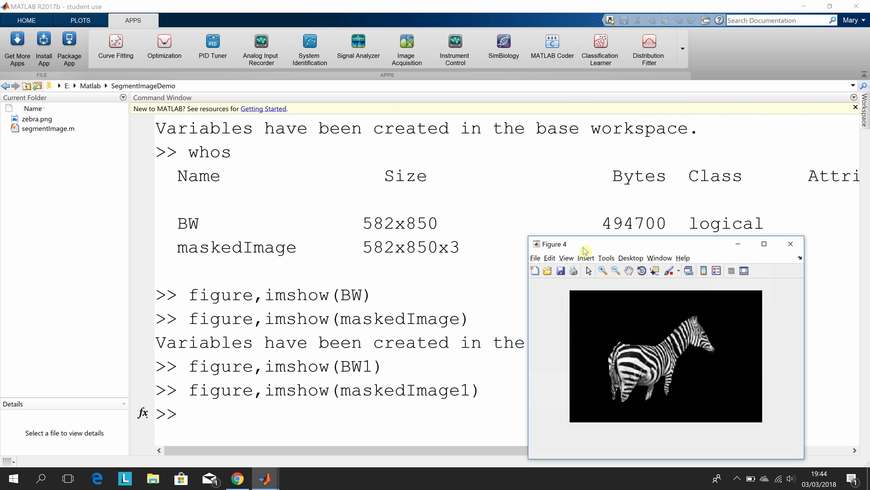
Place Figure 3 lower left, Figure 2 upper right and Figure 1 upper left in a two-by-two grid
key(alt+Tab)
click(525, 150)
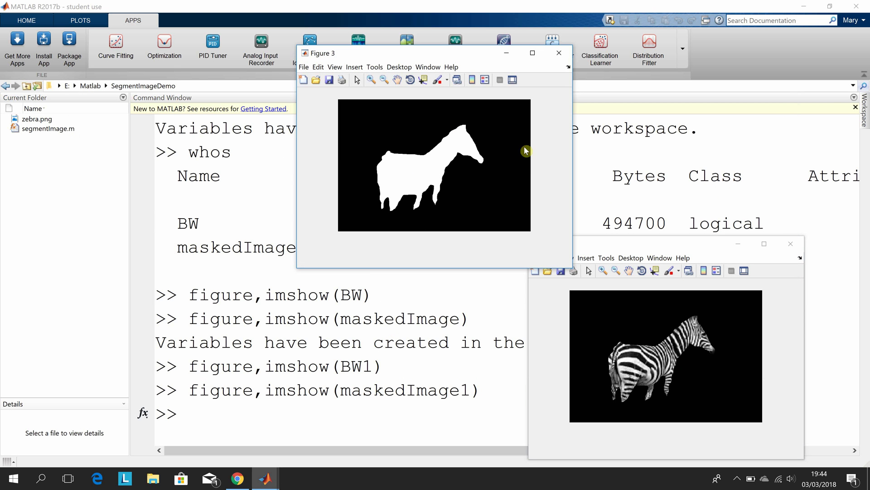
drag(436, 53, 385, 247)
key(alt+Tab)
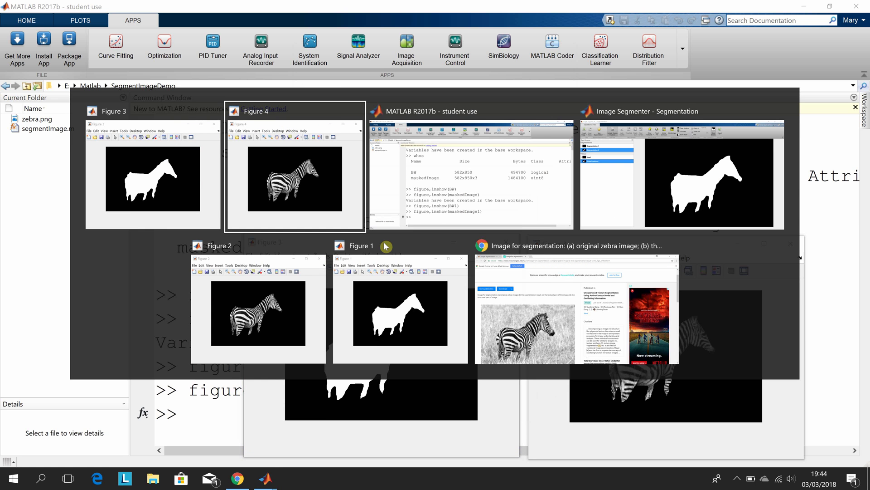
key(alt+Tab)
key(alt+Tab)
key(alt+Tab)
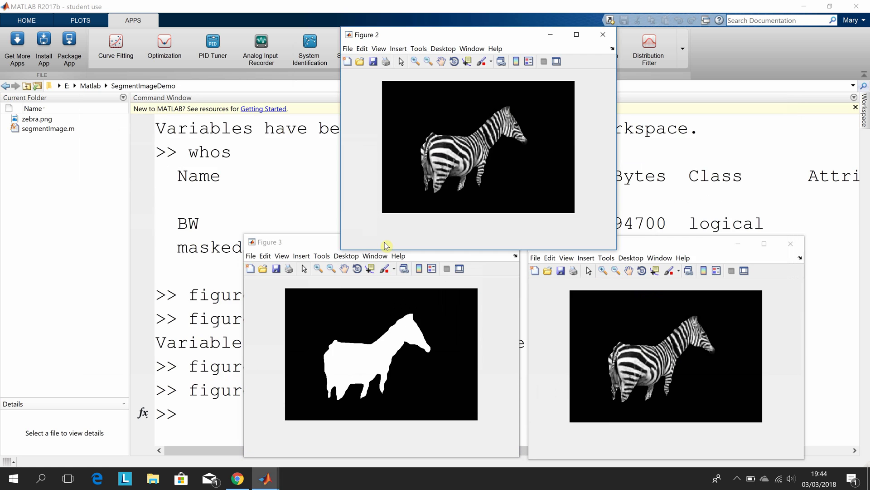
drag(441, 38, 586, 29)
key(alt+Tab)
key(alt+Tab)
key(alt+Tab)
key(alt+Tab)
key(alt+Tab)
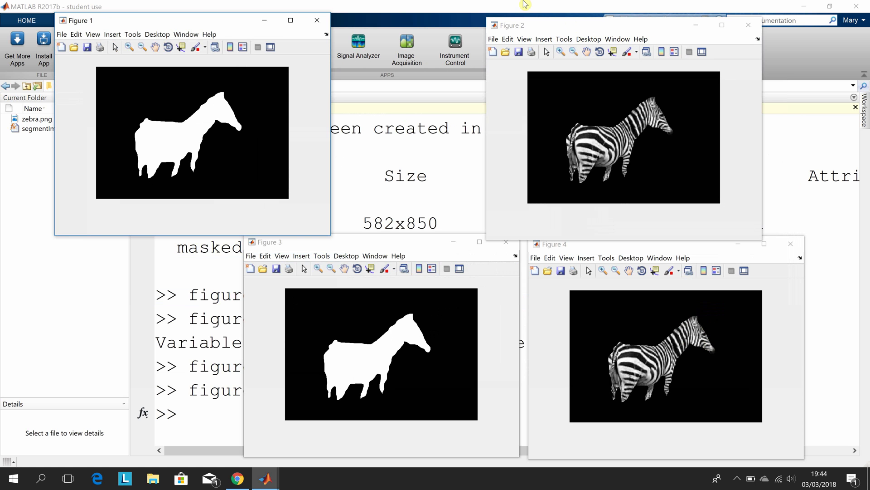
drag(185, 24, 287, 20)
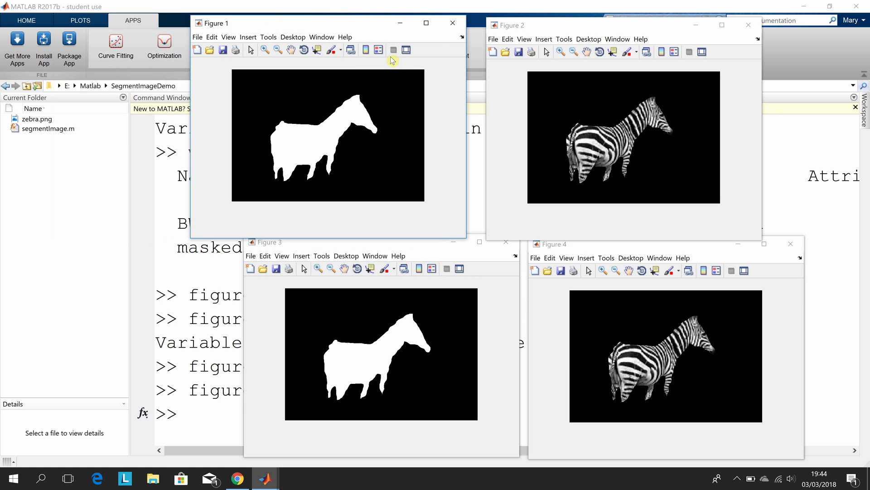
click(408, 61)
Switch to the Chrome ResearchGate page with the original zebra image
key(alt+Tab)
key(alt+Tab)
key(alt+Tab)
key(alt+Tab)
key(alt+Tab)
key(alt+Tab)
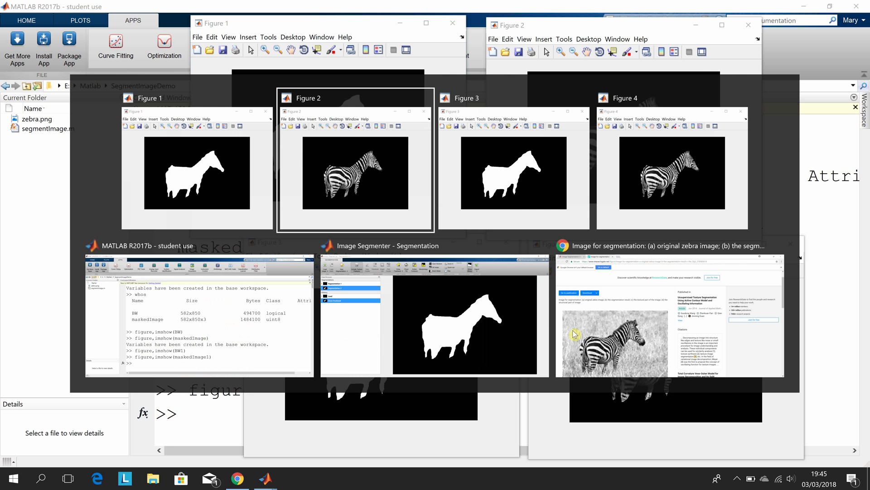